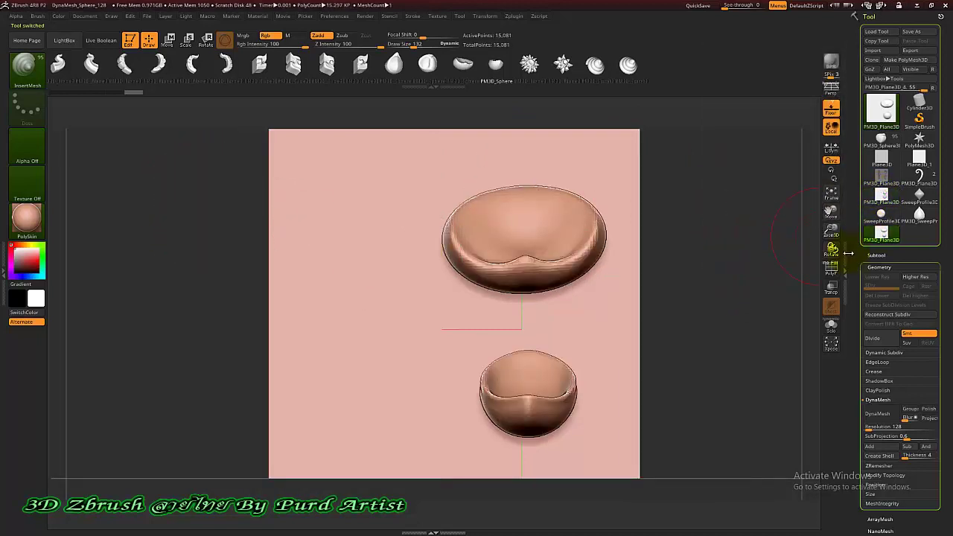
Switch back to SimpleBrush and clear the old meshes off the canvas with Ctrl+N
scroll(855, 254, down, 3)
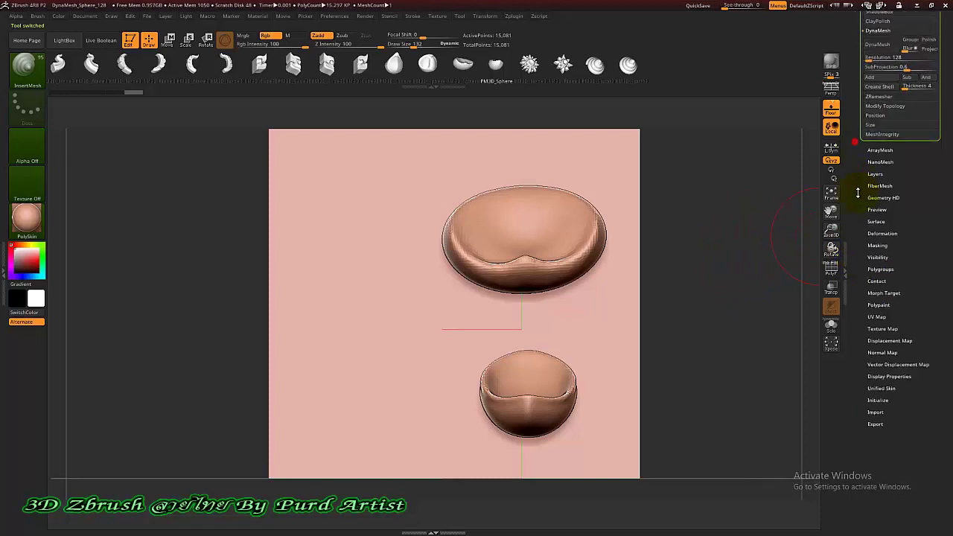
scroll(864, 255, up, 3)
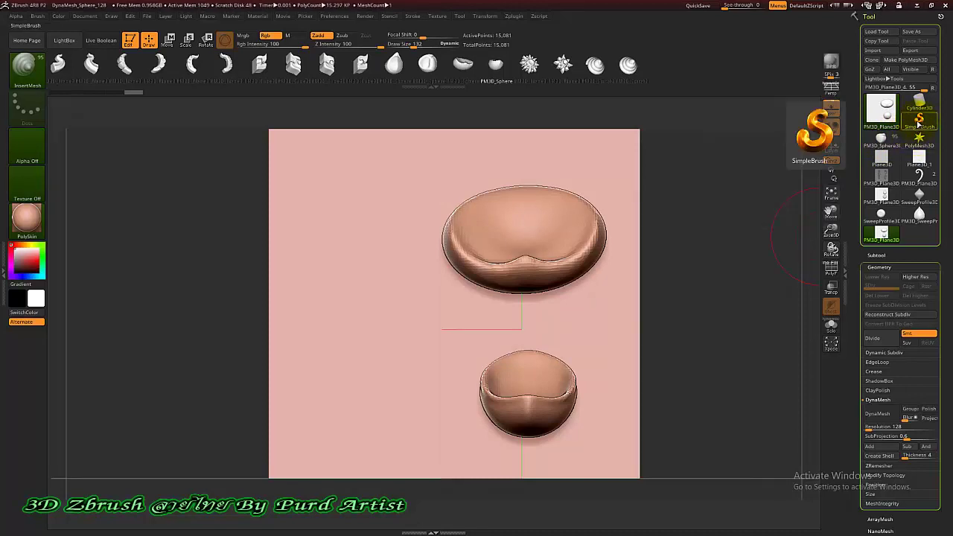
click(920, 126)
click(411, 177)
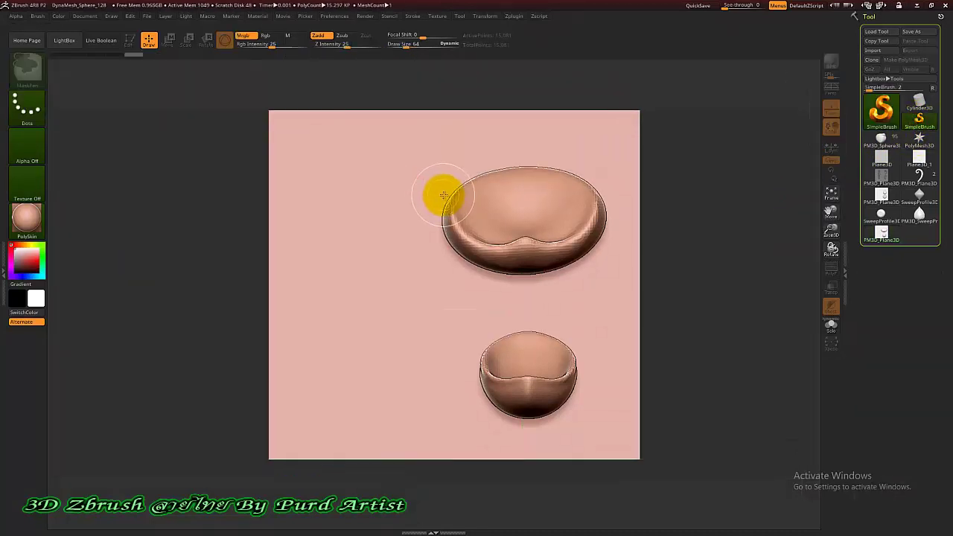
key(ctrl+n)
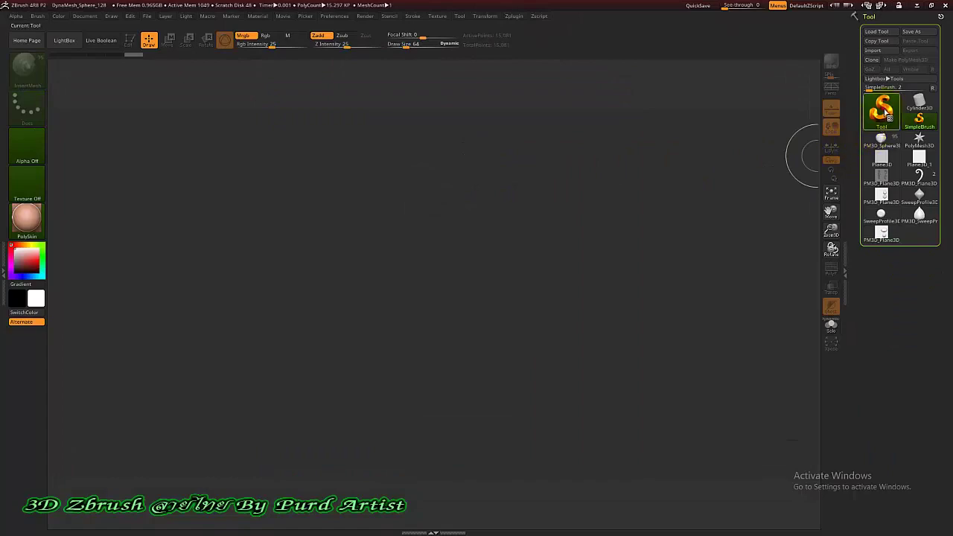
Draw a SweepProfile3D mesh at the canvas centre and enter Edit mode
click(883, 111)
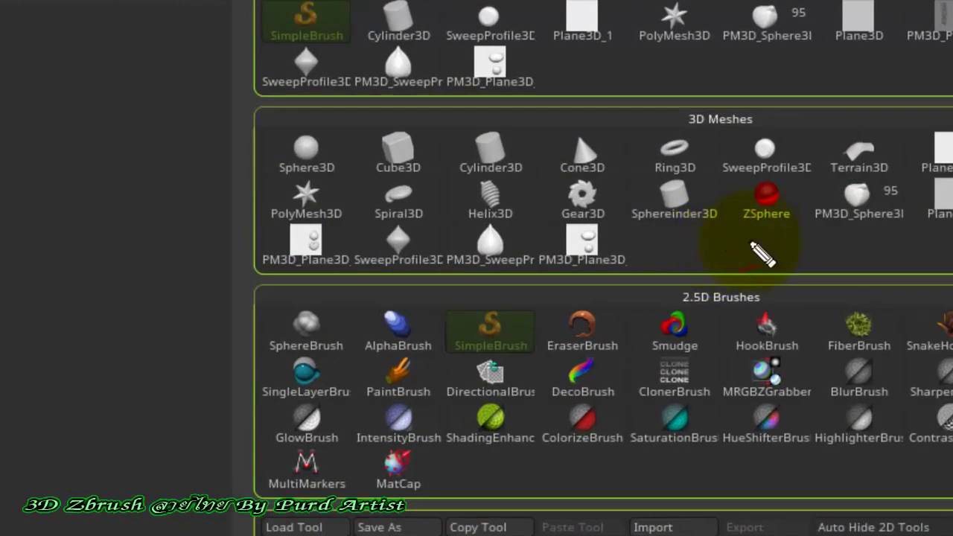
mouse_move(334, 216)
mouse_down()
mouse_move(464, 223)
mouse_move(419, 297)
mouse_move(347, 265)
mouse_up()
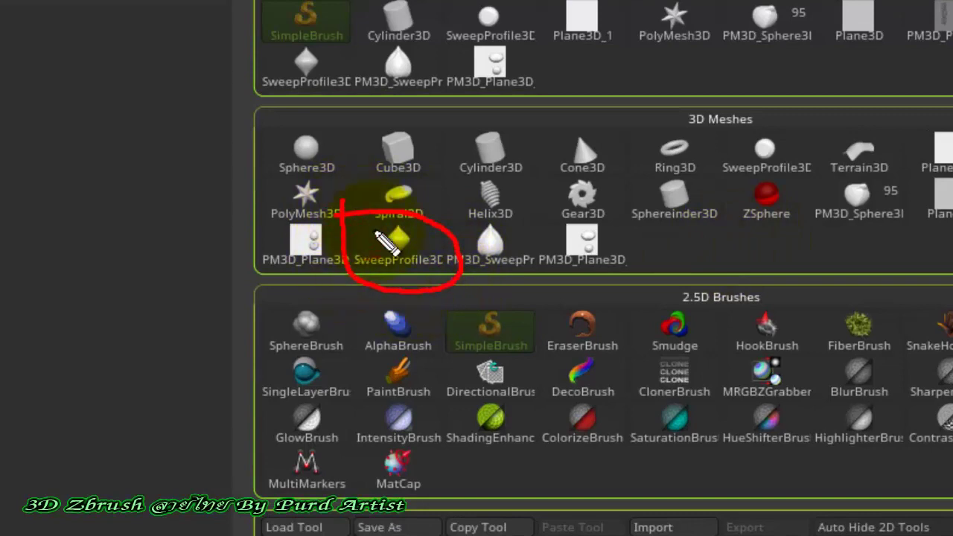
key(Escape)
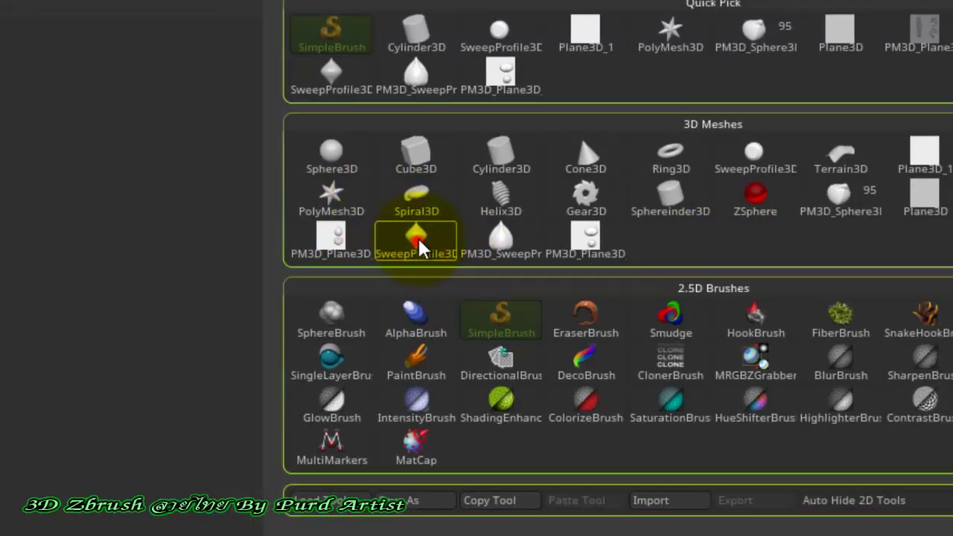
click(418, 236)
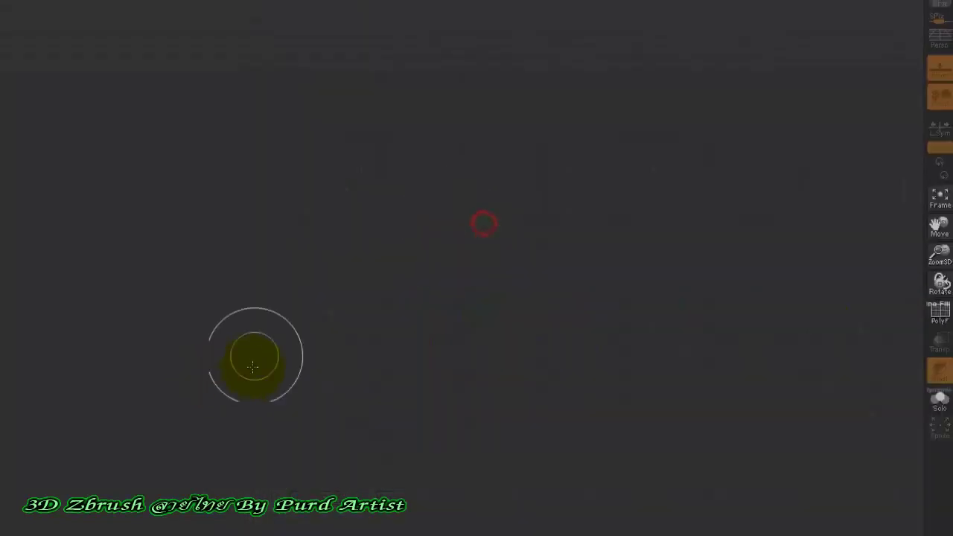
drag(392, 268, 395, 344)
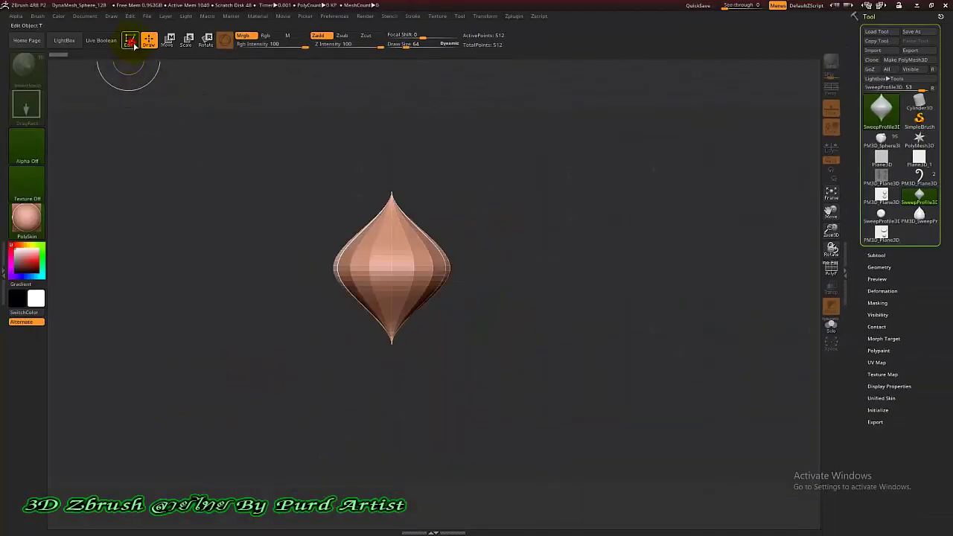
click(131, 41)
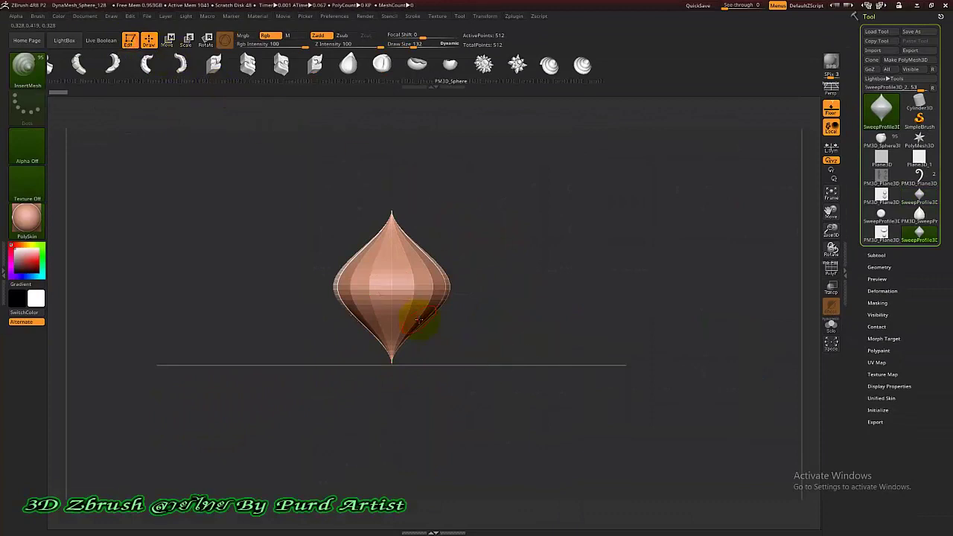
Drag the Initialize S Profile curve points into a tall, pointed bud outline with a flared base
key(f)
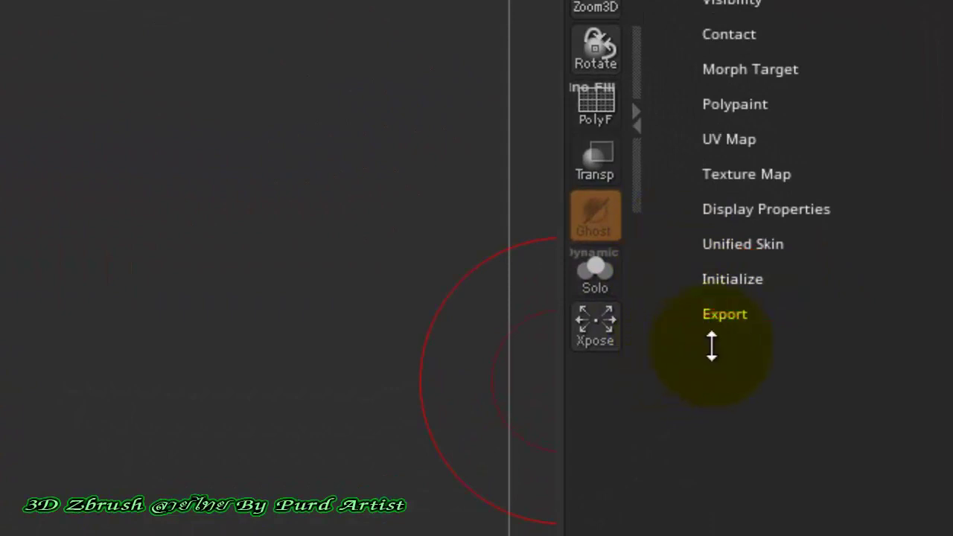
click(724, 280)
drag(673, 238, 681, 85)
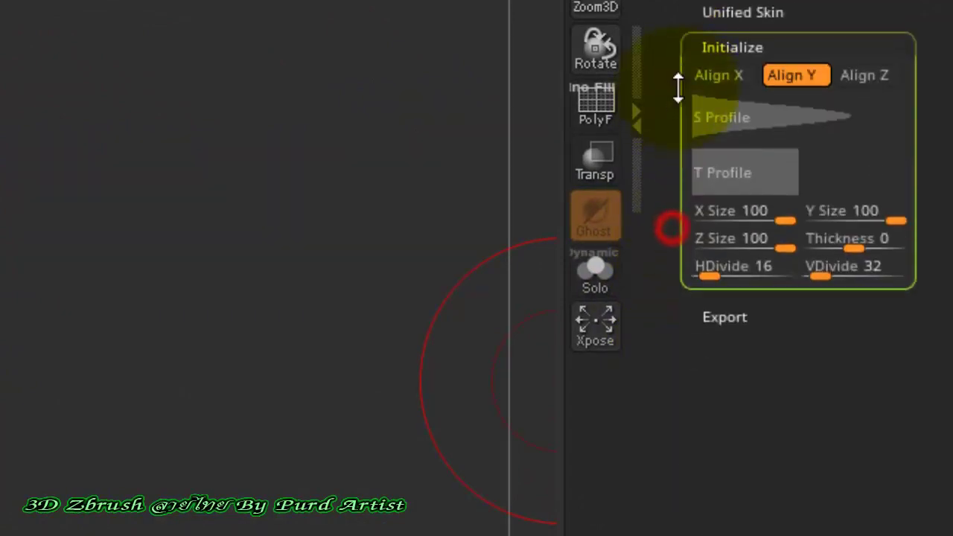
click(819, 133)
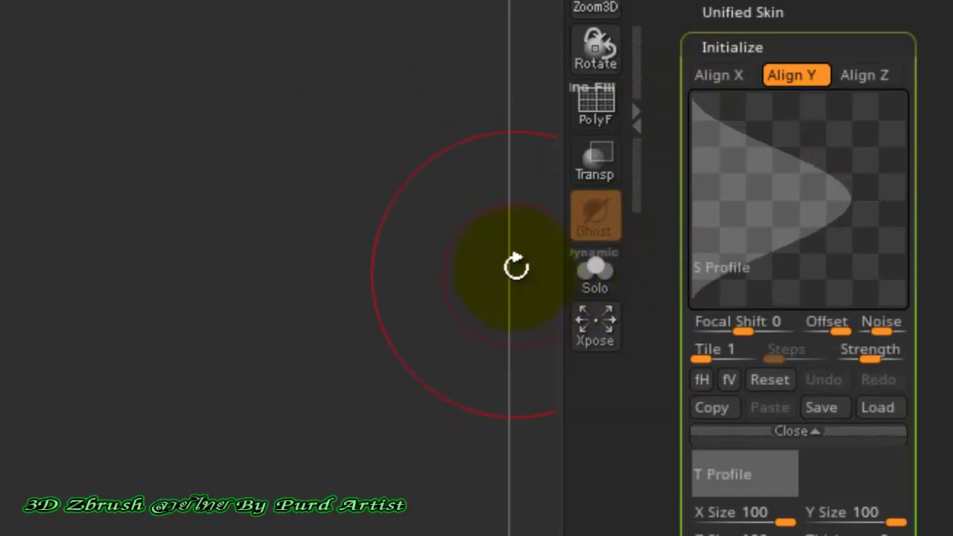
drag(682, 196, 688, 181)
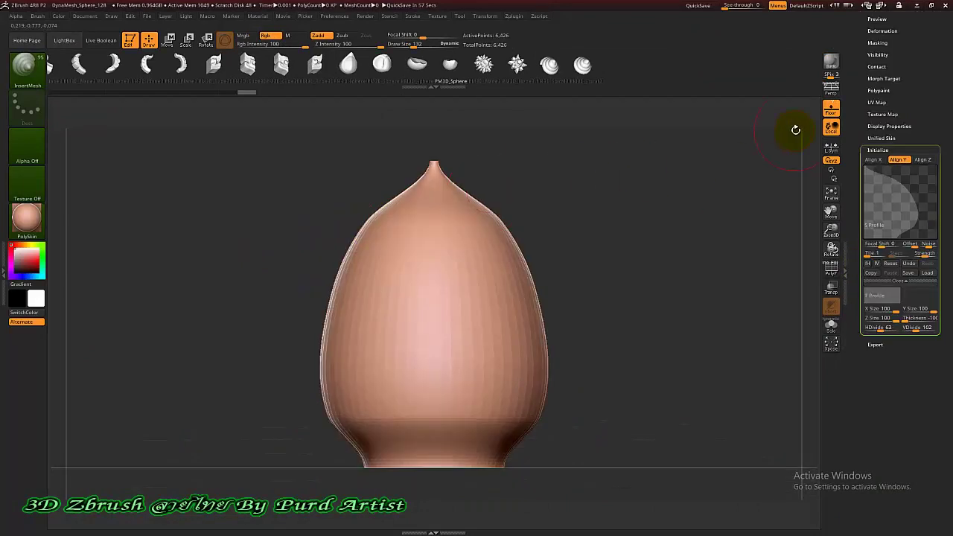
drag(852, 99, 854, 192)
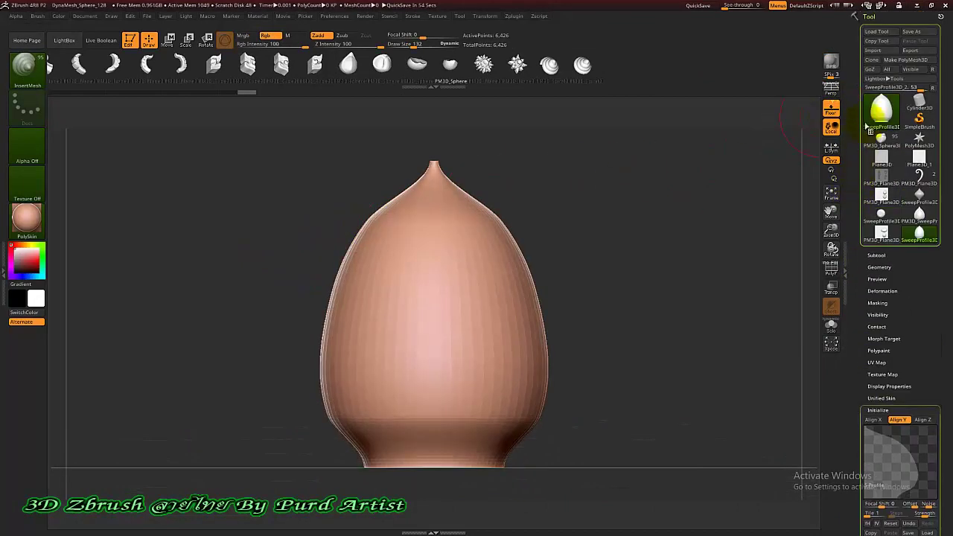
Make the sweep a PolyMesh3D and duplicate it as subtool PM3D_SweepProfile3D_3
click(885, 60)
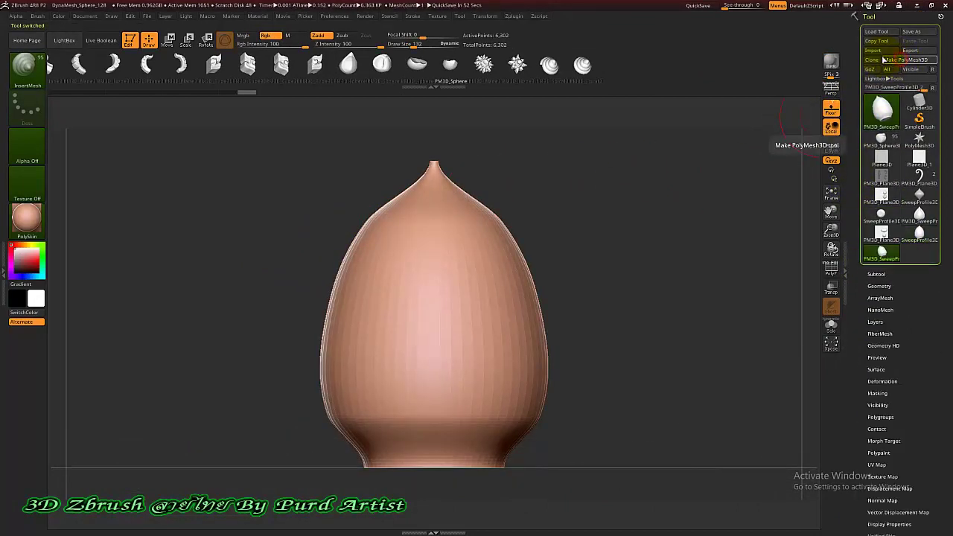
click(876, 274)
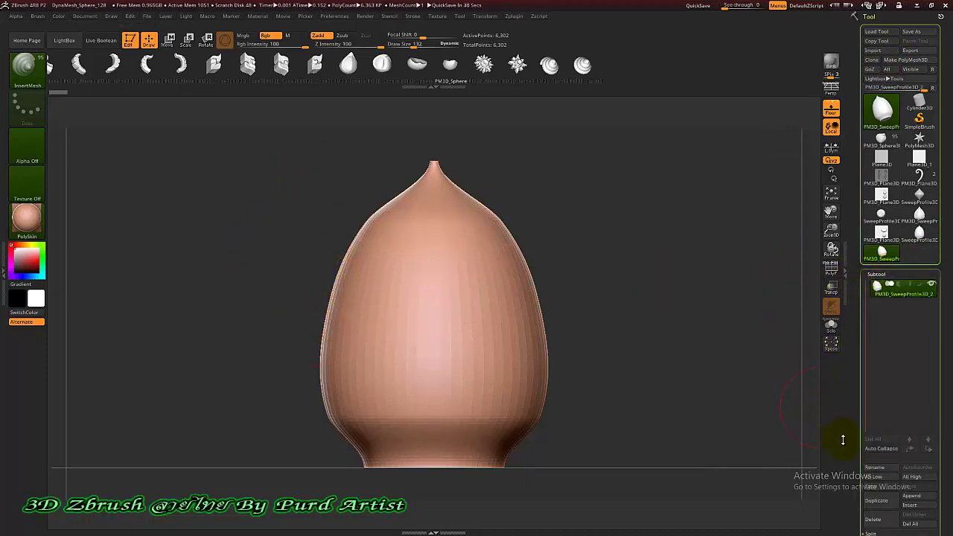
scroll(856, 373, down, 5)
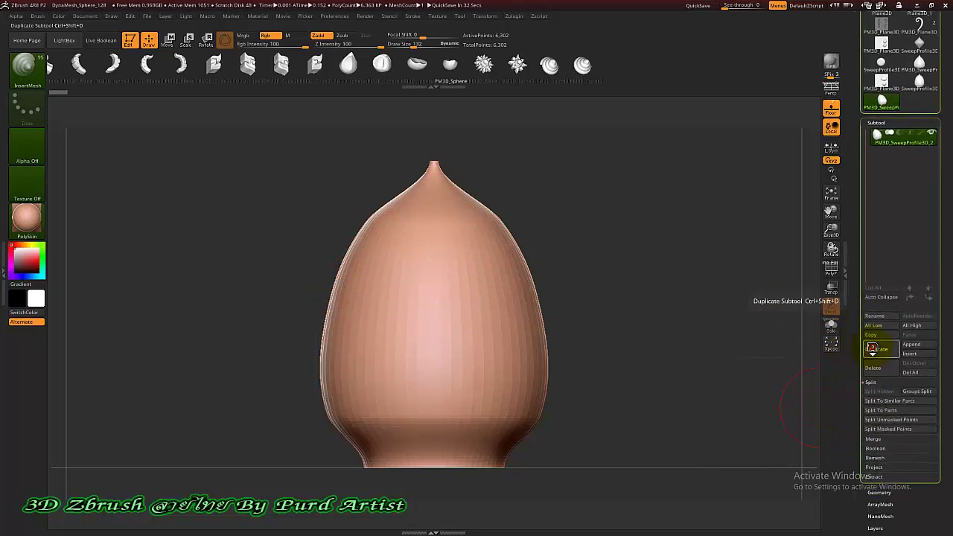
click(876, 349)
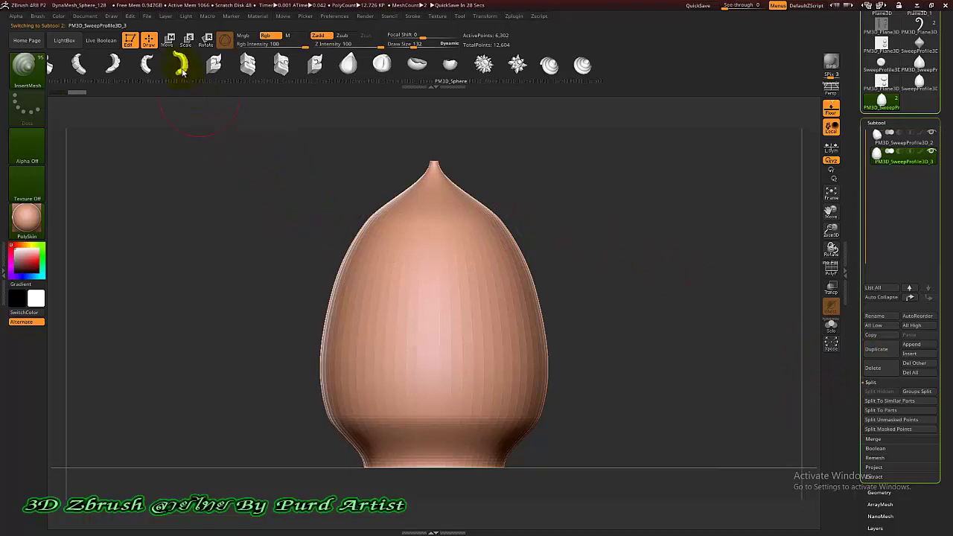
Slide the duplicate bud left along X with the Move gizmo to create two overlapping tips
click(169, 38)
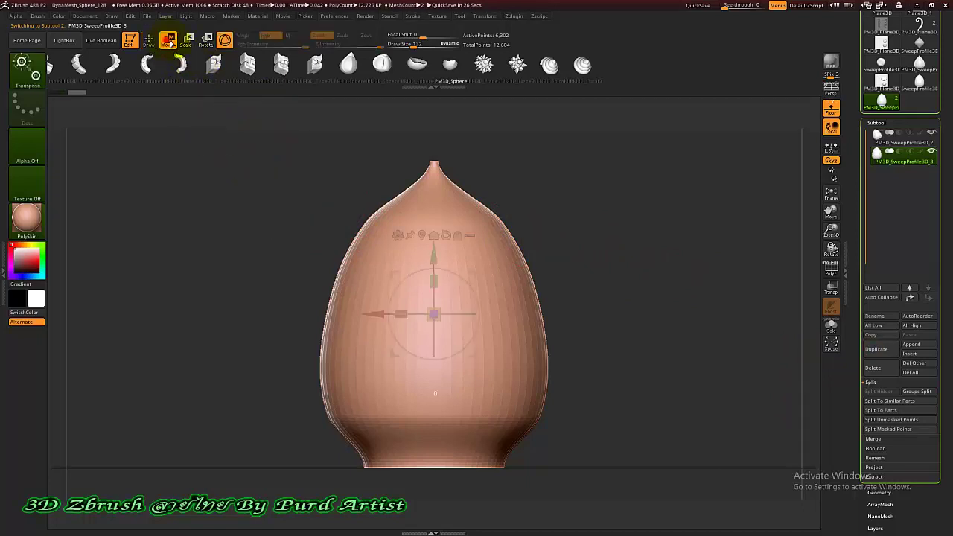
drag(378, 313, 332, 313)
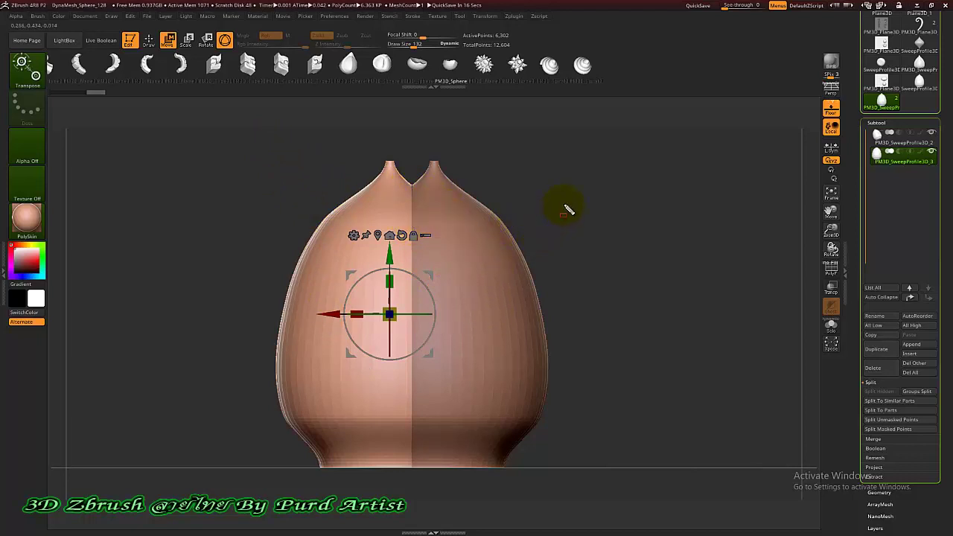
ctrl+alt+shift+drag(569, 165, 430, 439)
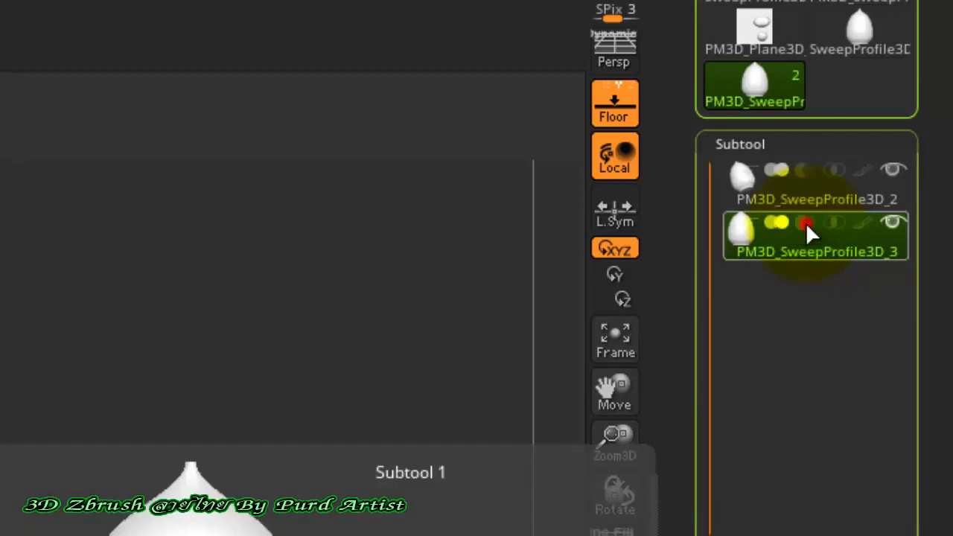
Select PM3D_SweepProfile3D_3 in the subtool list and bring its Geometry DynaMesh settings into view
click(802, 222)
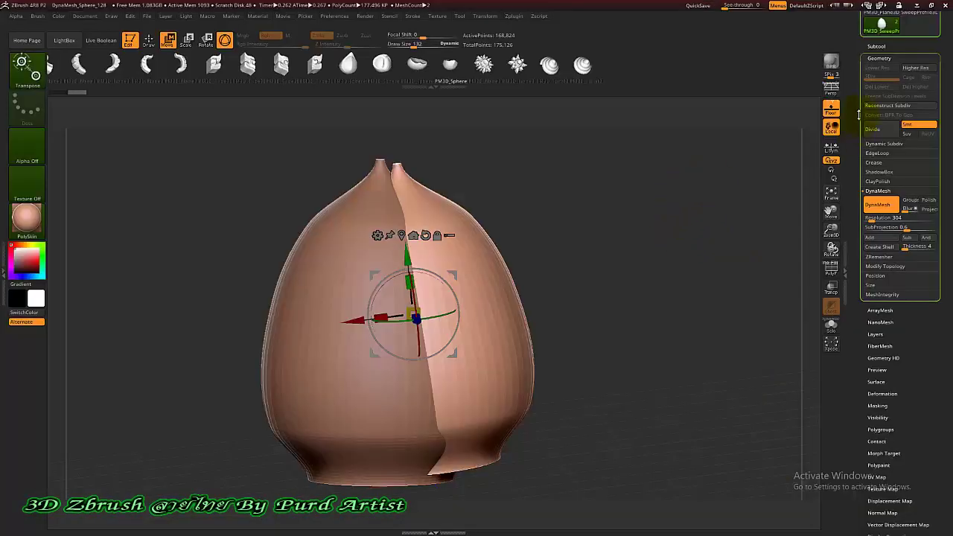
drag(859, 114, 860, 177)
click(876, 112)
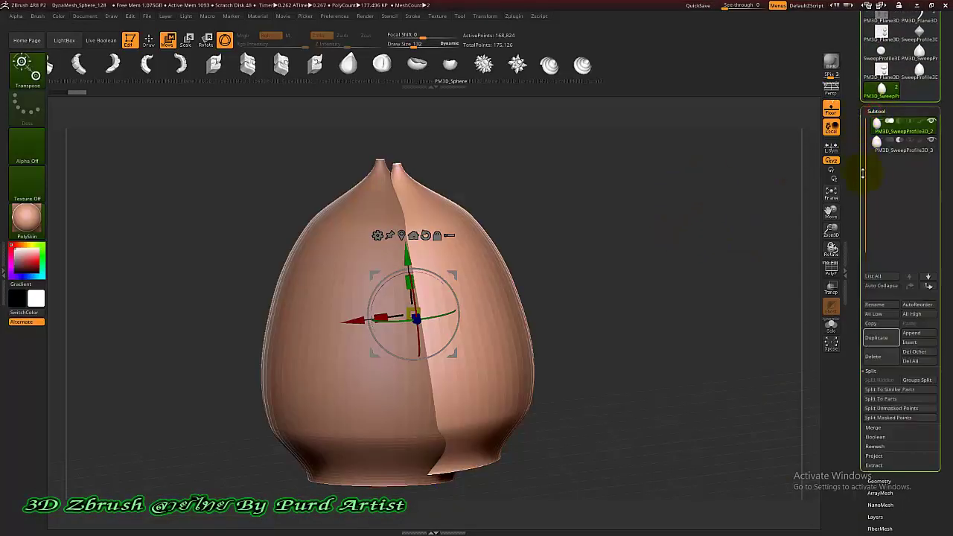
click(898, 150)
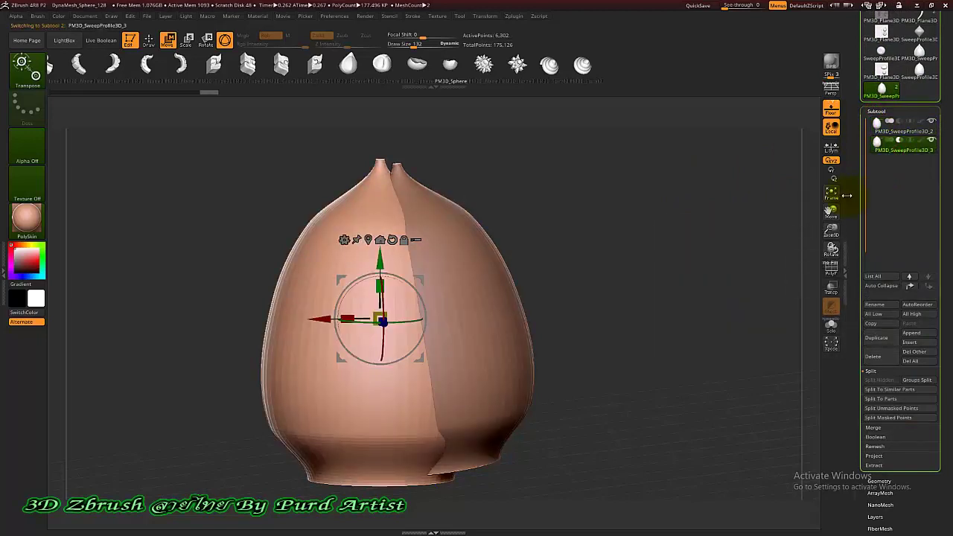
mouse_move(851, 195)
mouse_down()
mouse_move(849, 151)
mouse_move(853, 213)
mouse_up()
drag(856, 365, 856, 340)
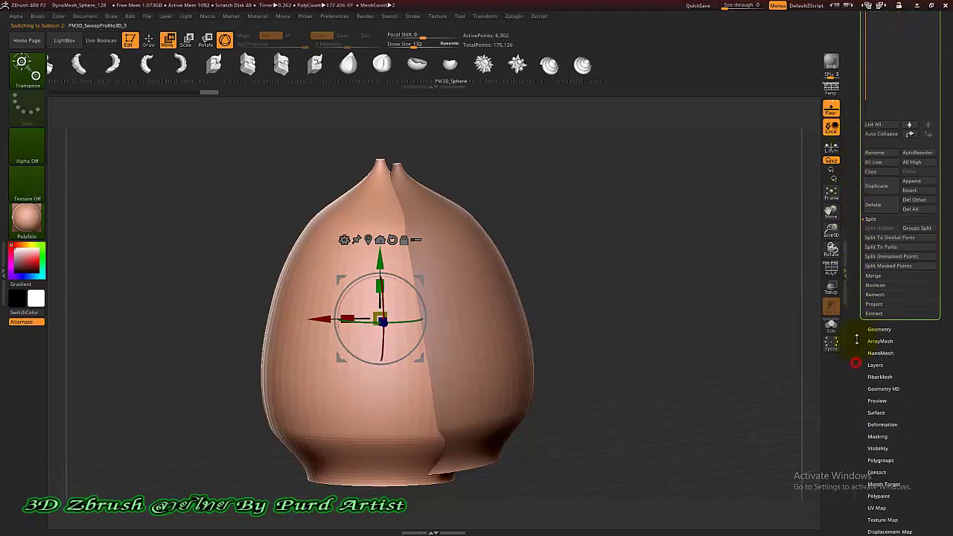
click(868, 329)
drag(857, 308, 857, 352)
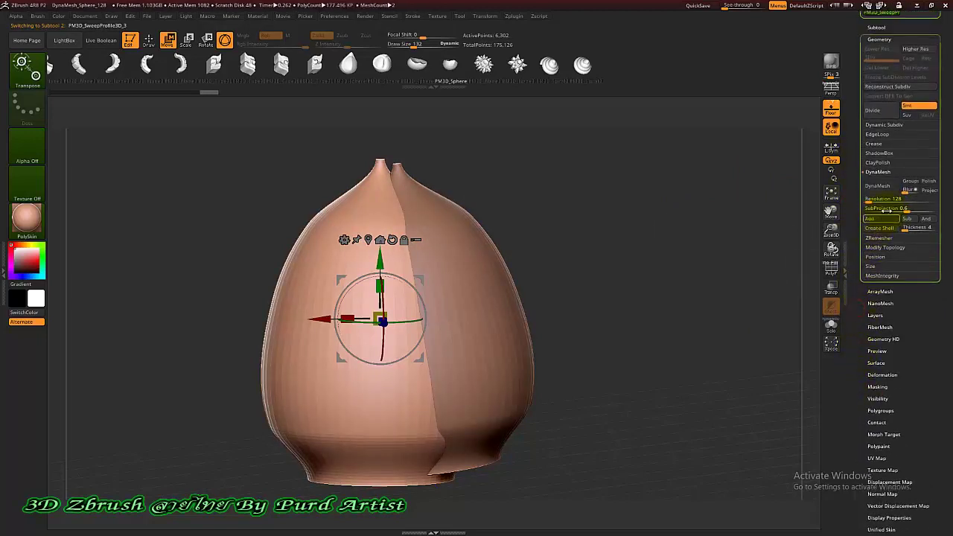
DynaMesh PM3D_SweepProfile3D_3 at resolution 304, raising the total to 354,187 points
click(890, 199)
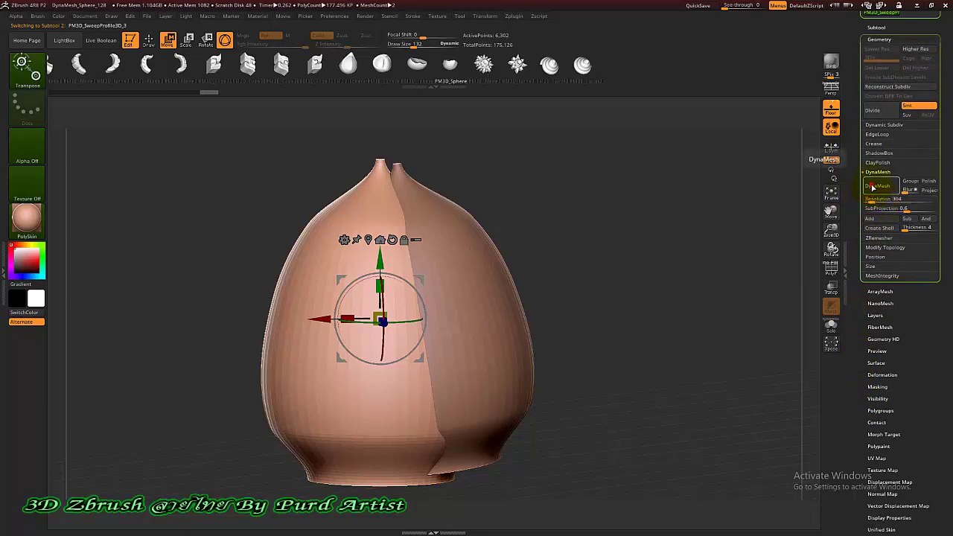
click(877, 186)
ctrl+click(251, 238)
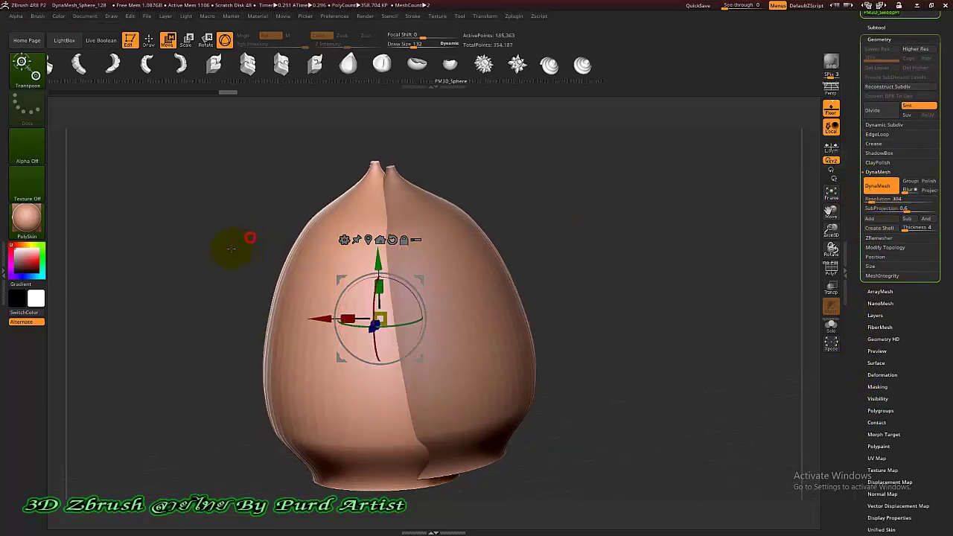
drag(232, 248, 215, 188)
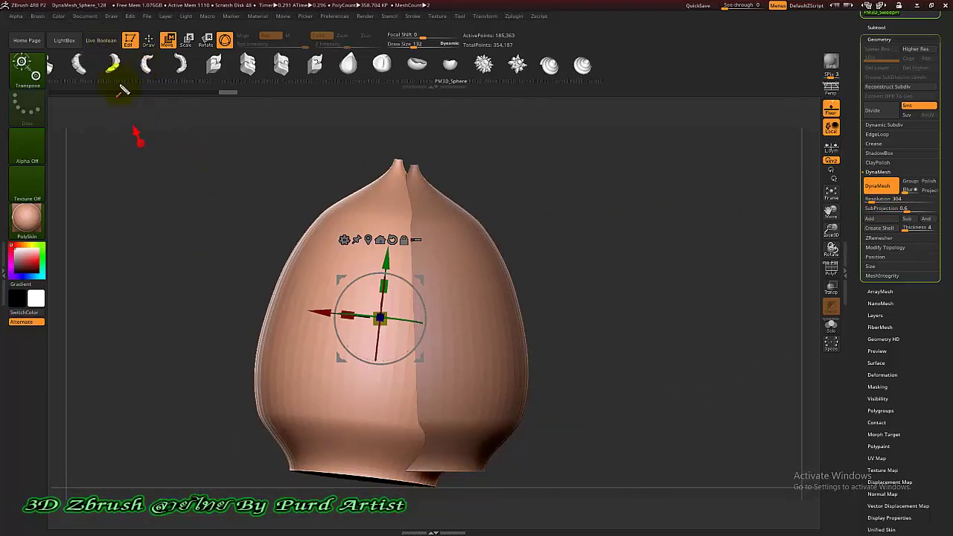
Enable Live Boolean, turn the bud to a front view and reveal both bud subtools
click(102, 40)
drag(242, 225, 274, 219)
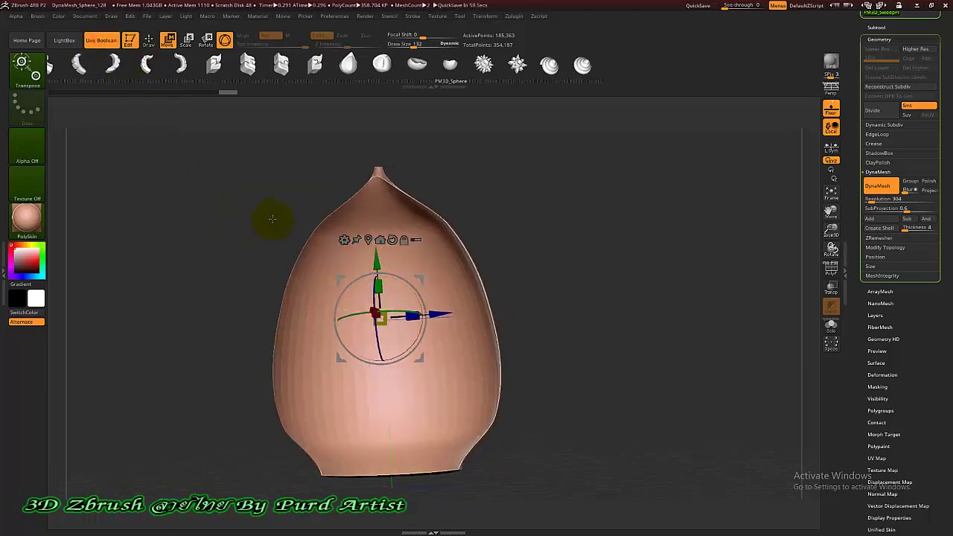
drag(850, 111, 867, 203)
click(876, 210)
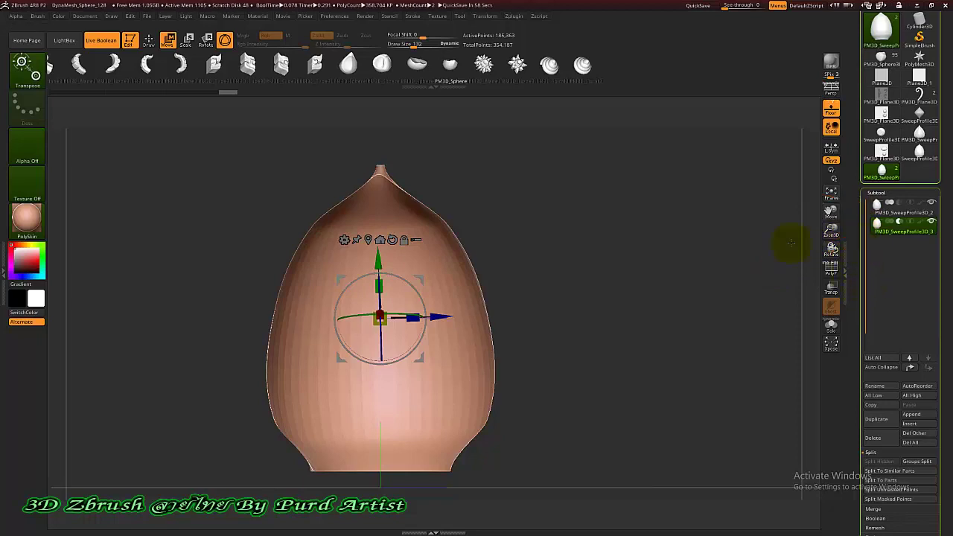
Return to Draw mode and merge PM3D_SweepProfile3D_3 down into PM3D_SweepProfile3D_2, confirming OK
click(148, 41)
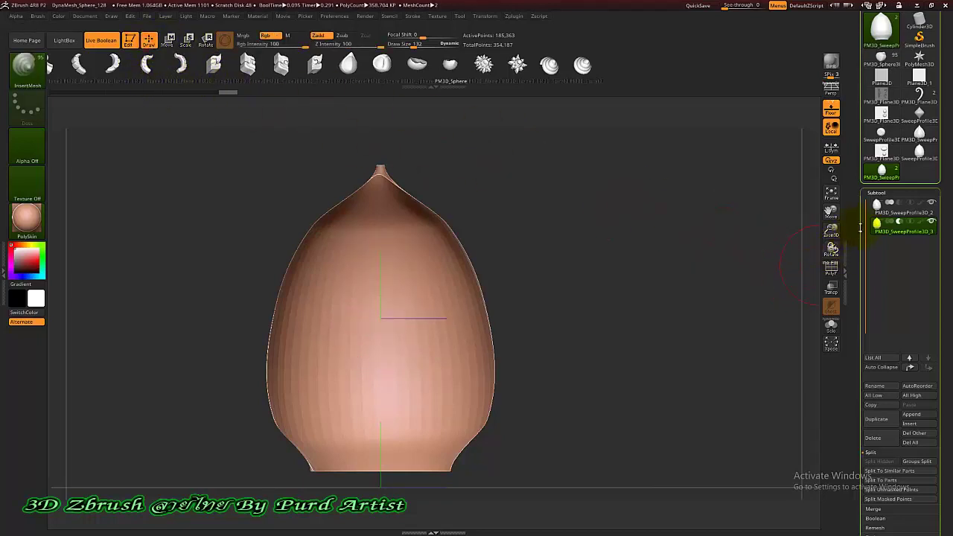
click(899, 210)
scroll(849, 208, down, 2)
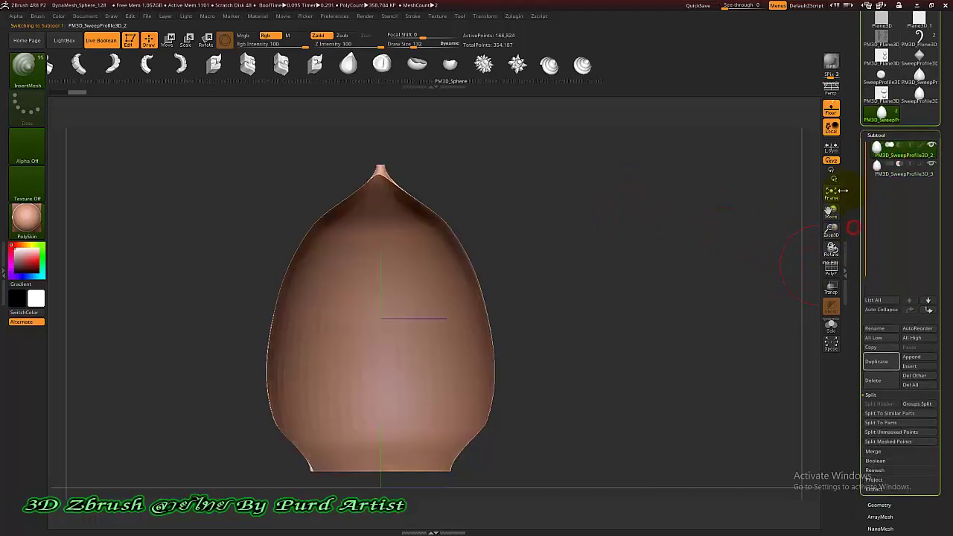
click(871, 452)
click(878, 414)
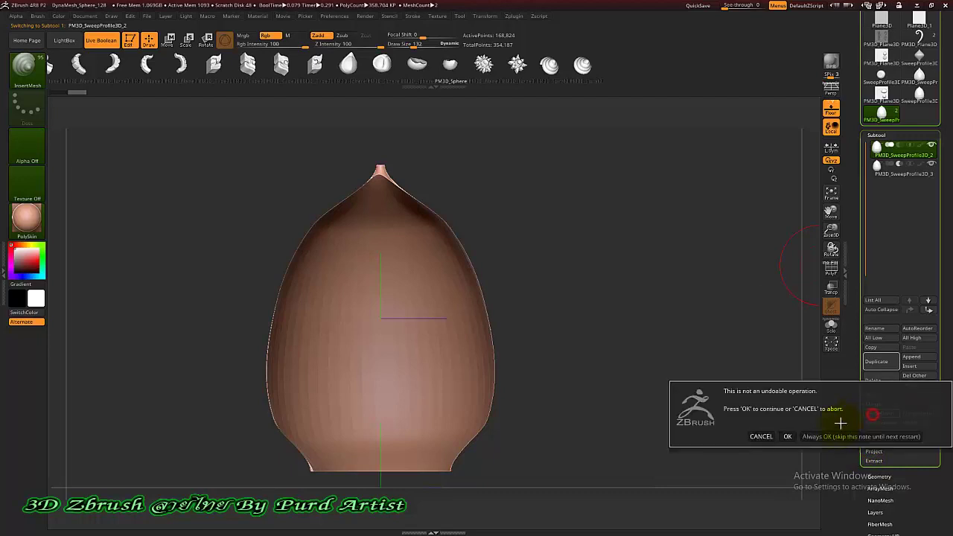
click(784, 437)
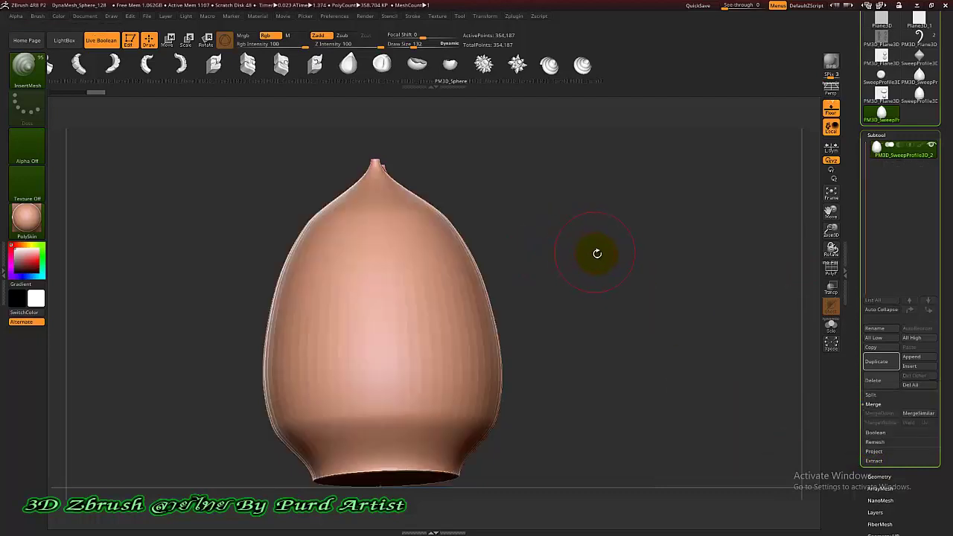
Rotate the merged shell -90° onto its side with the Transpose gizmo
drag(607, 265, 596, 219)
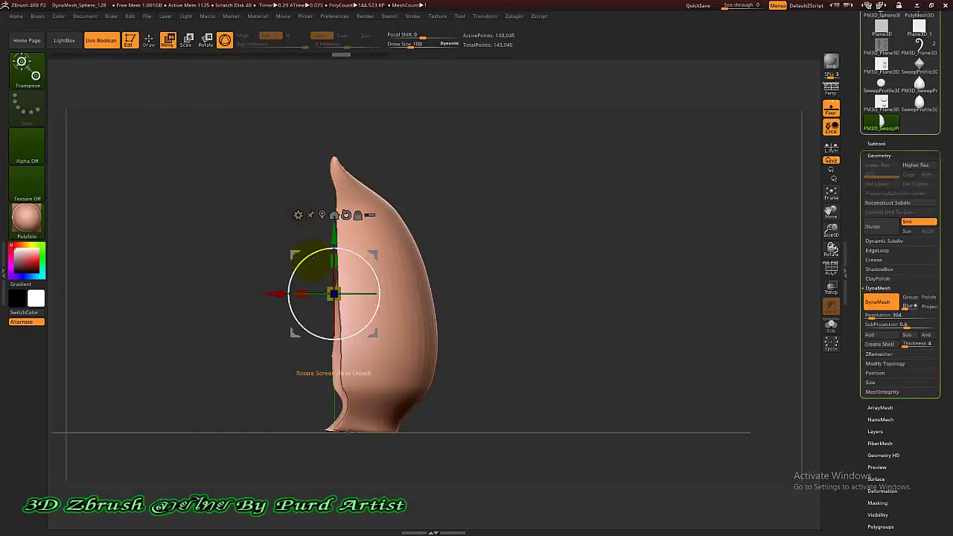
mouse_move(313, 259)
mouse_down()
mouse_move(368, 262)
mouse_move(374, 273)
mouse_up()
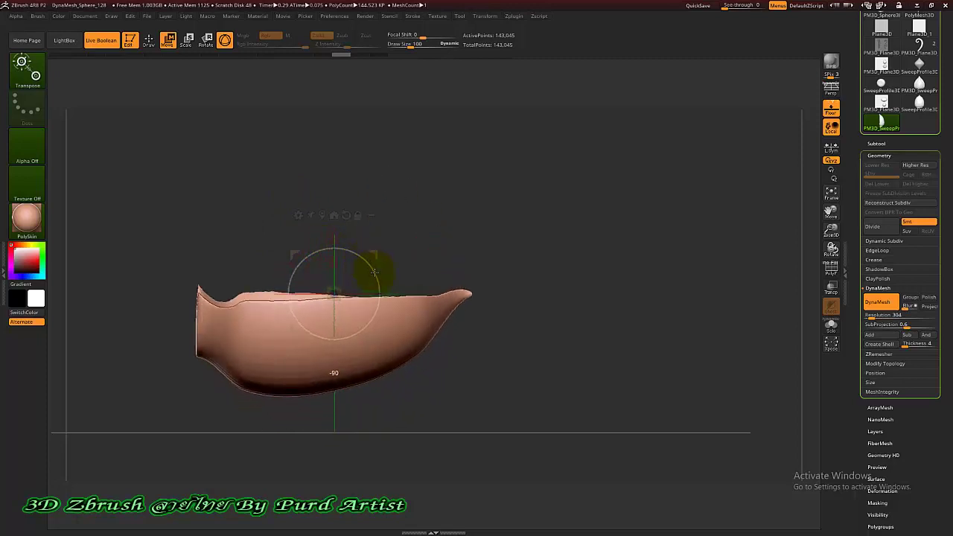
key(q)
shift+drag(461, 216, 437, 256)
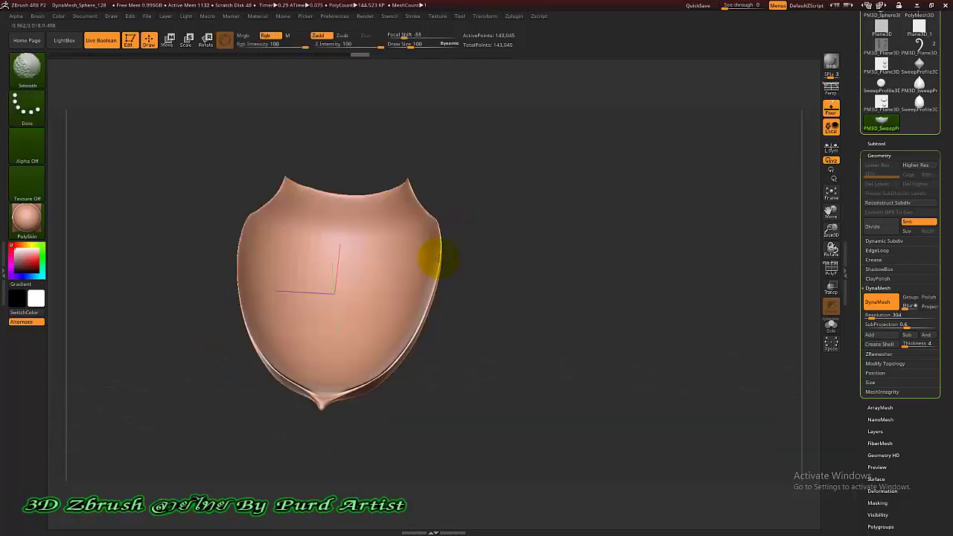
Sculpt the rim with Flatten and Move brushes into a bowl with two pointed tips
click(290, 226)
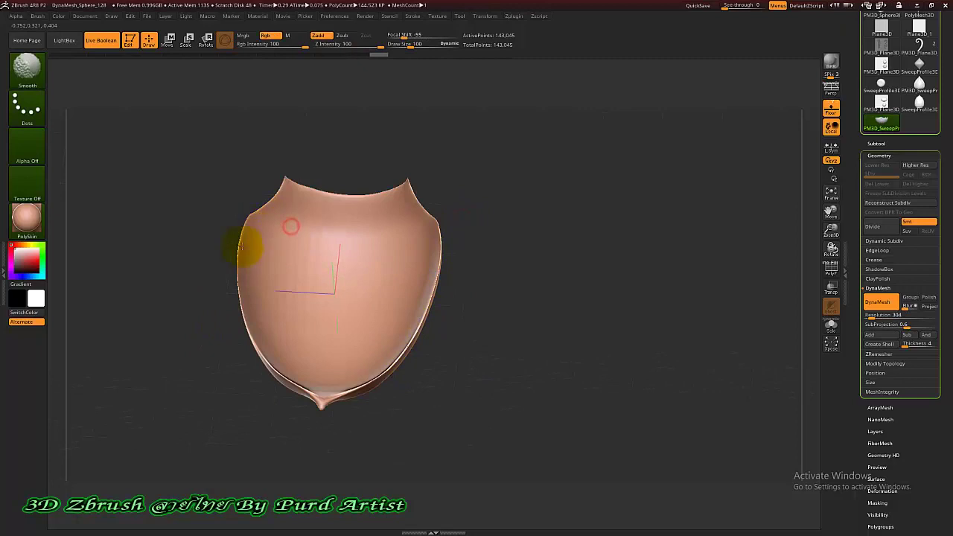
key(ctrl+z)
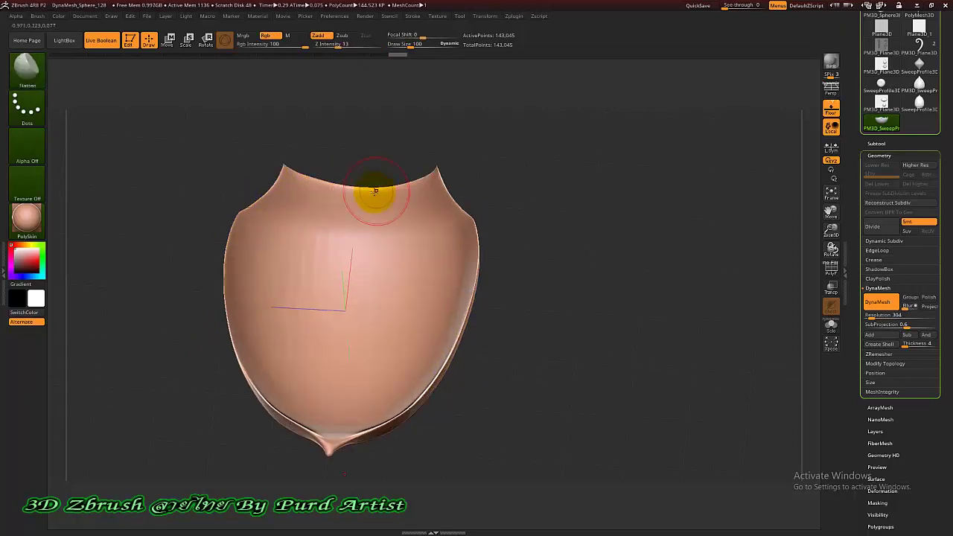
click(390, 184)
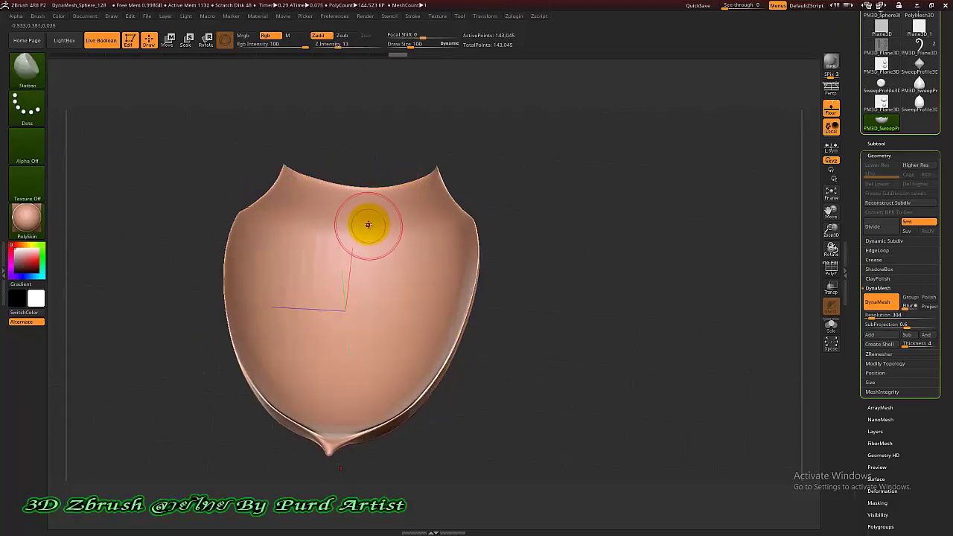
key(b)
key(m)
key(t)
key(b)
key(m)
key(v)
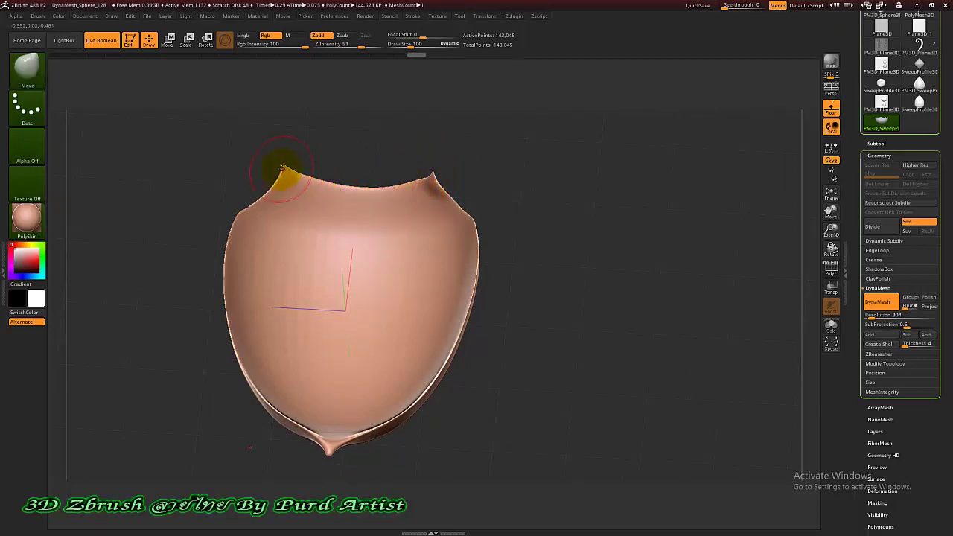
Tilt and zoom out the view to review the hollow, cup-shaped petal
mouse_move(159, 266)
shift+mouse_down()
mouse_move(251, 187)
mouse_move(234, 164)
mouse_move(234, 312)
mouse_move(213, 68)
mouse_move(419, 230)
mouse_move(419, 251)
mouse_move(277, 218)
mouse_move(222, 219)
mouse_move(228, 170)
mouse_move(242, 172)
shift+mouse_up()
key(w)
key(q)
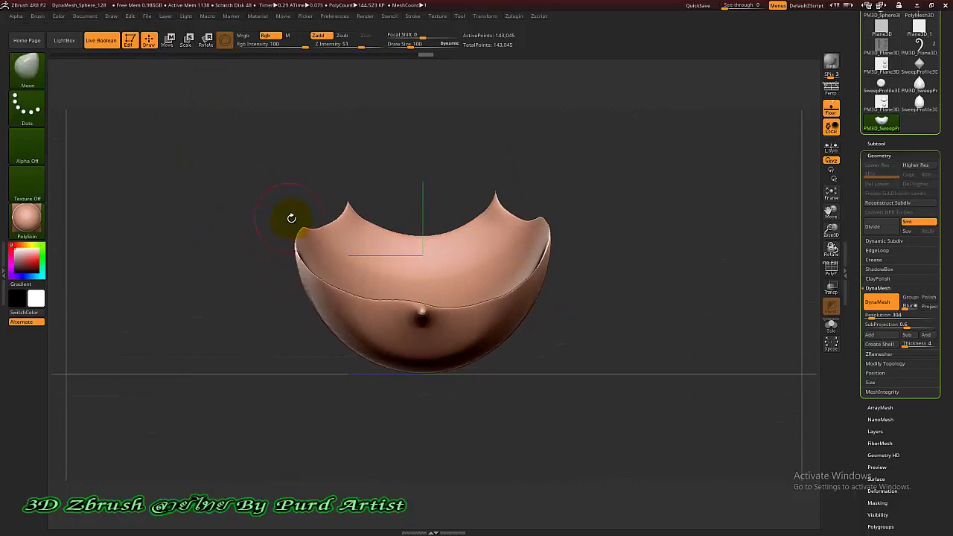
mouse_move(289, 217)
alt+mouse_down()
mouse_move(287, 227)
mouse_move(209, 221)
mouse_move(219, 221)
alt+mouse_up()
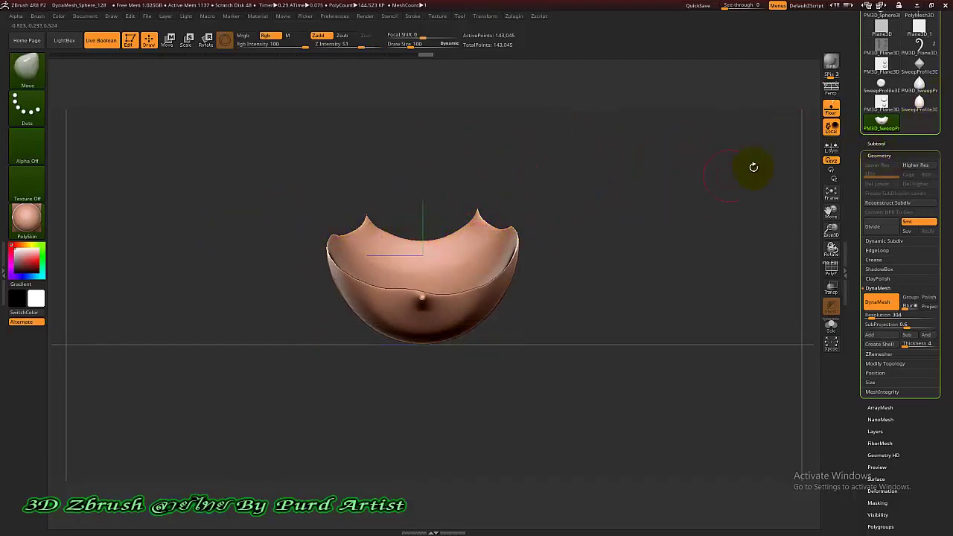
Activate the PM3D_SweepProfile3D_1 bud (78,962 points), face it front-on and show its subtools
click(921, 84)
drag(224, 272, 266, 273)
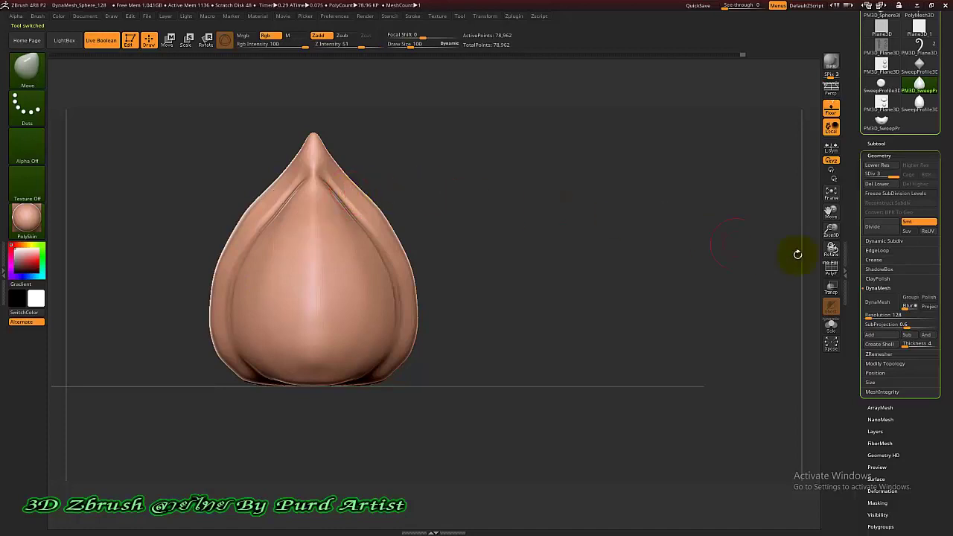
scroll(867, 239, up, 4)
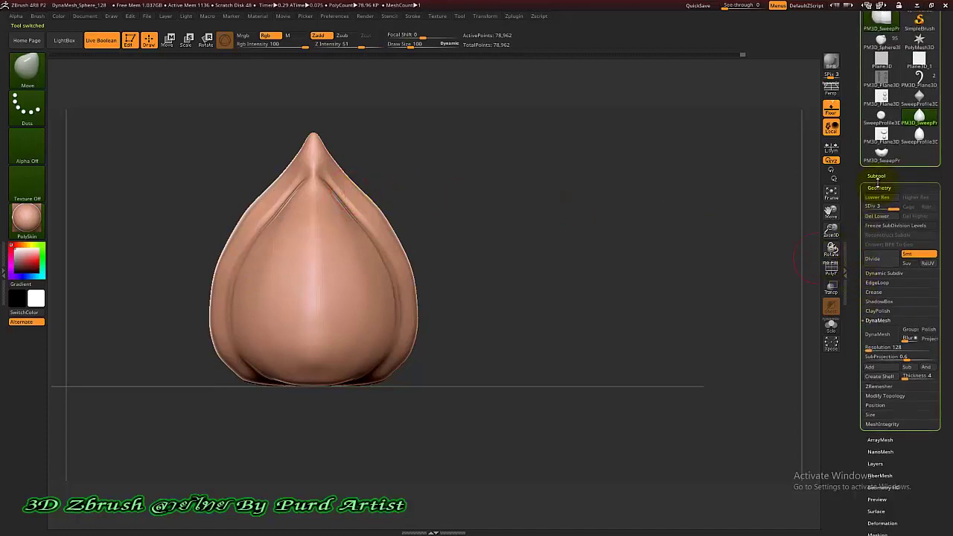
click(877, 177)
drag(854, 211, 853, 165)
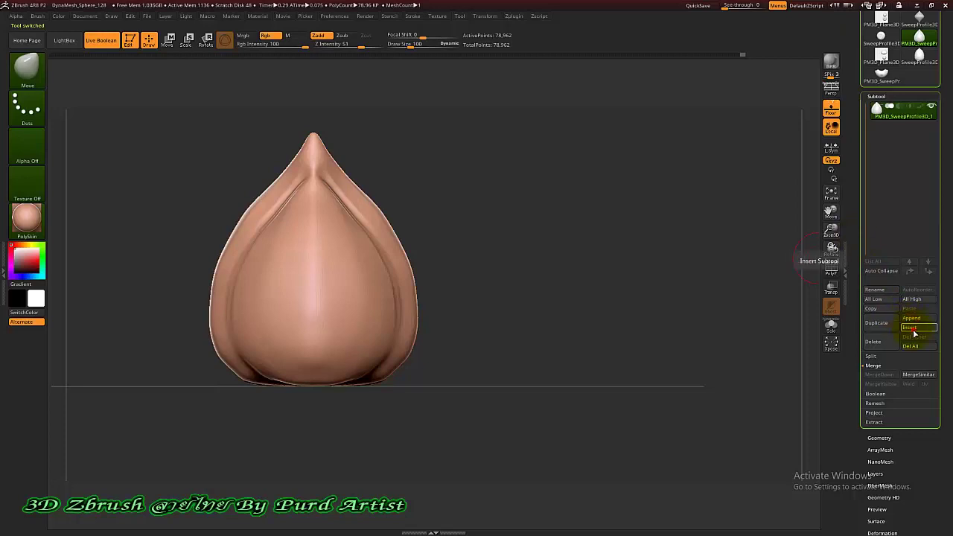
Insert the cup-shaped petal shell into the bud as subtool PM3D_SweepProfile3D_3
click(914, 333)
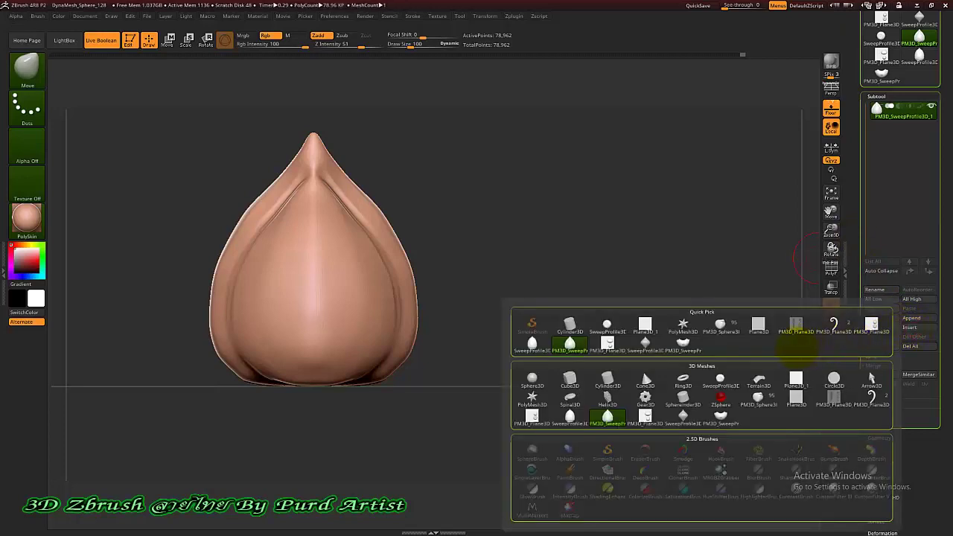
drag(694, 250, 684, 341)
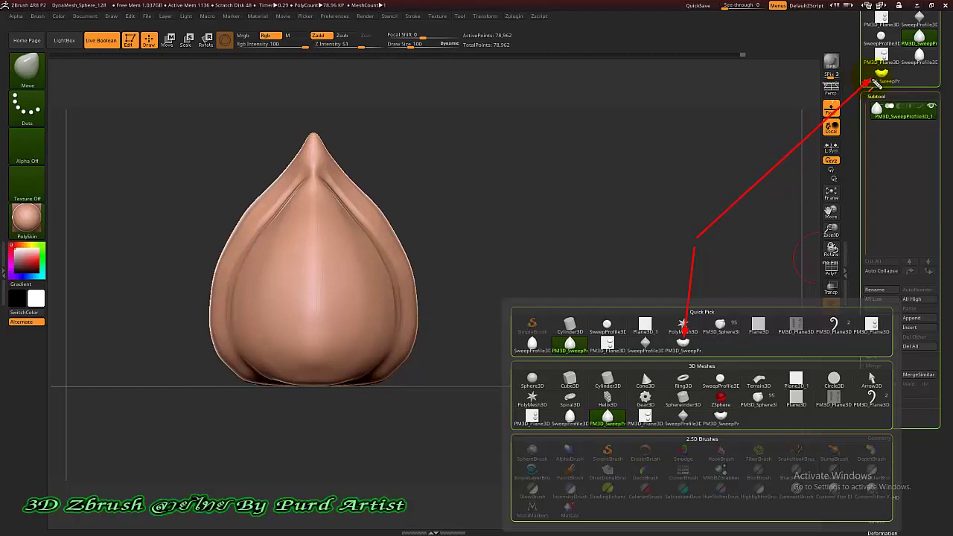
click(684, 341)
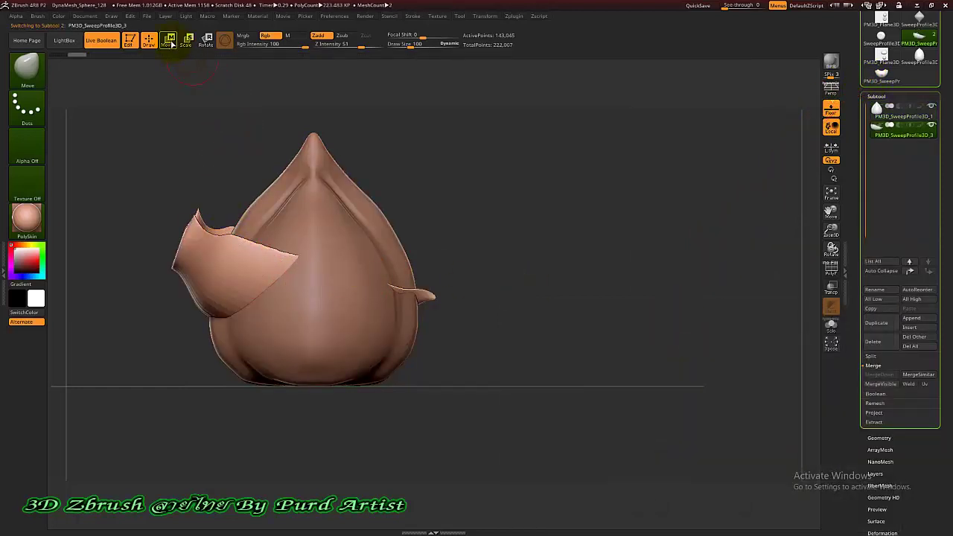
click(169, 42)
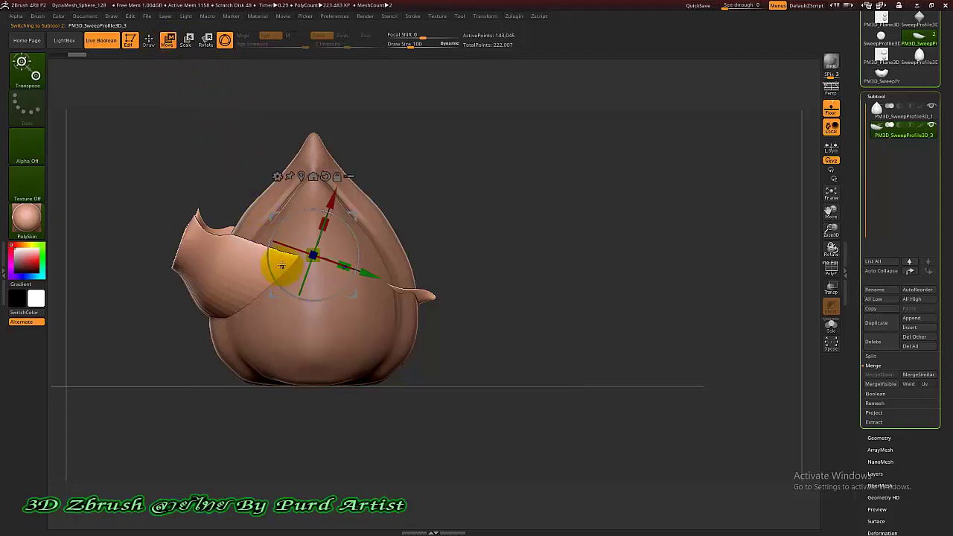